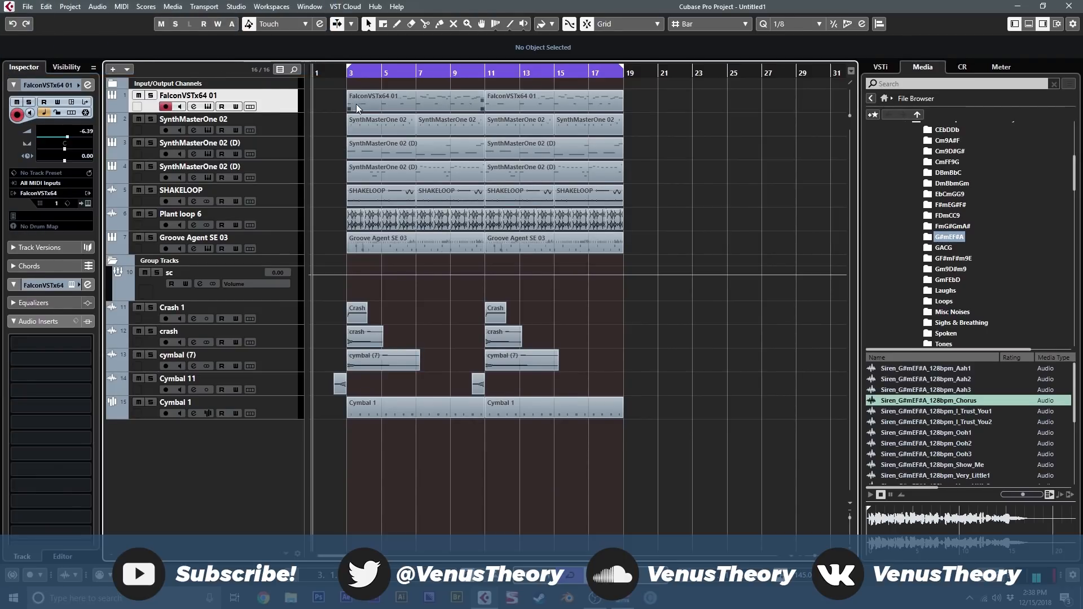
Step: Preview the Siren_G#mEF#A_128bpm_Chorus vocal sample from the G#mEF#A folder
left_click_drag(339, 95, 504, 98)
left_click(739, 117)
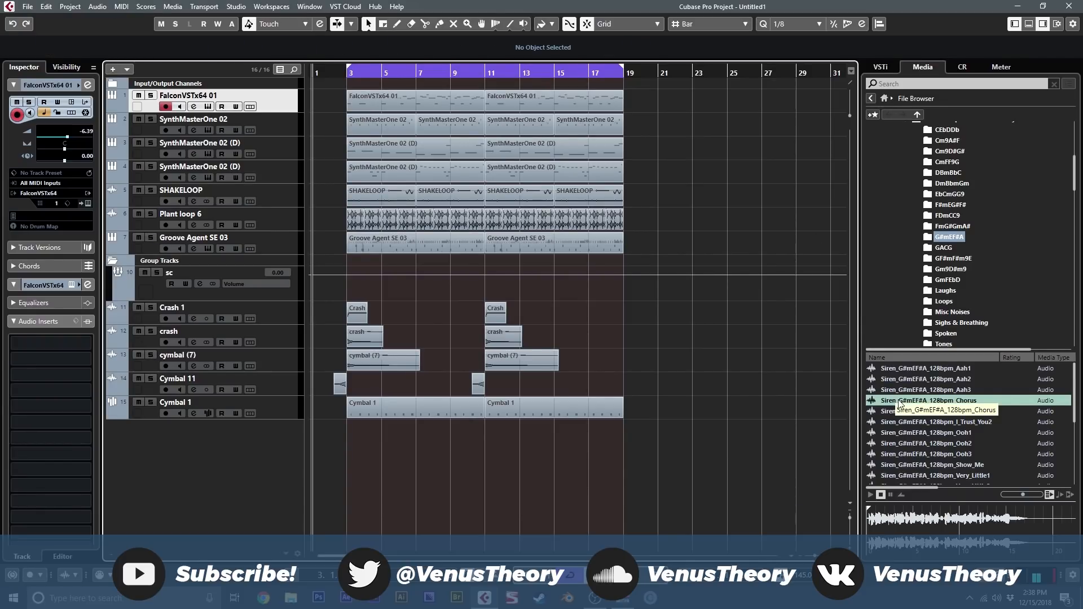
left_click(934, 404)
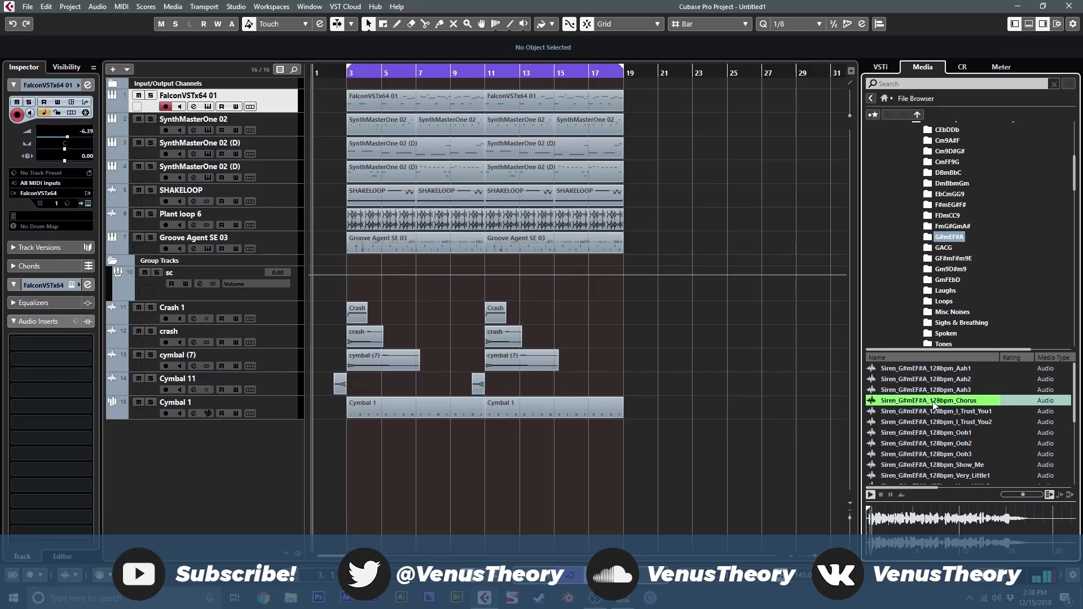
key("space")
Step: Play the full arrangement from just before bar 3 and return the playhead to that point
left_click_drag(341, 107, 533, 112)
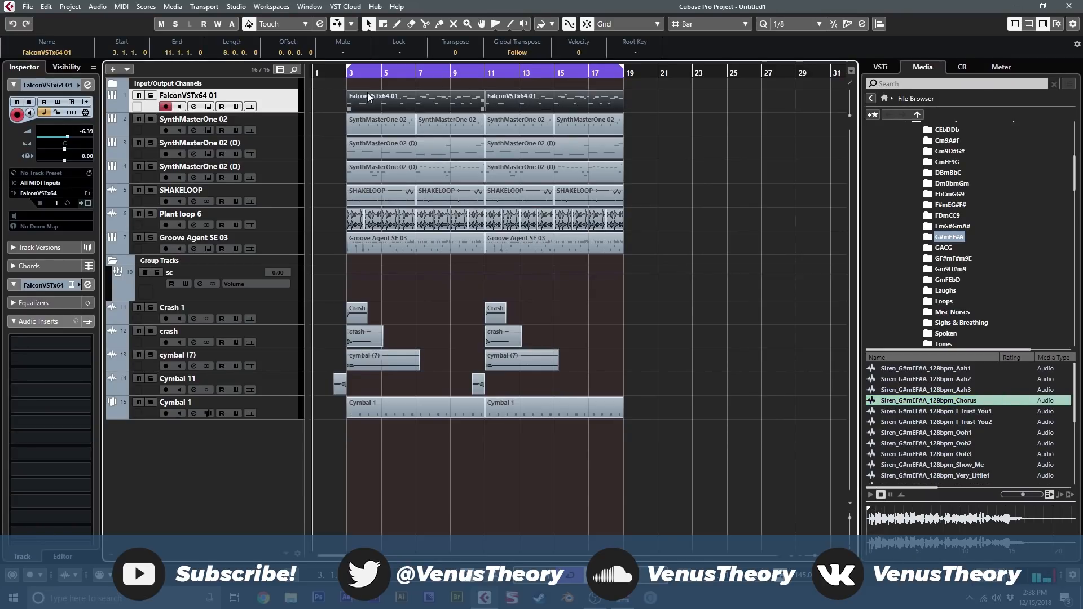
left_click(337, 75)
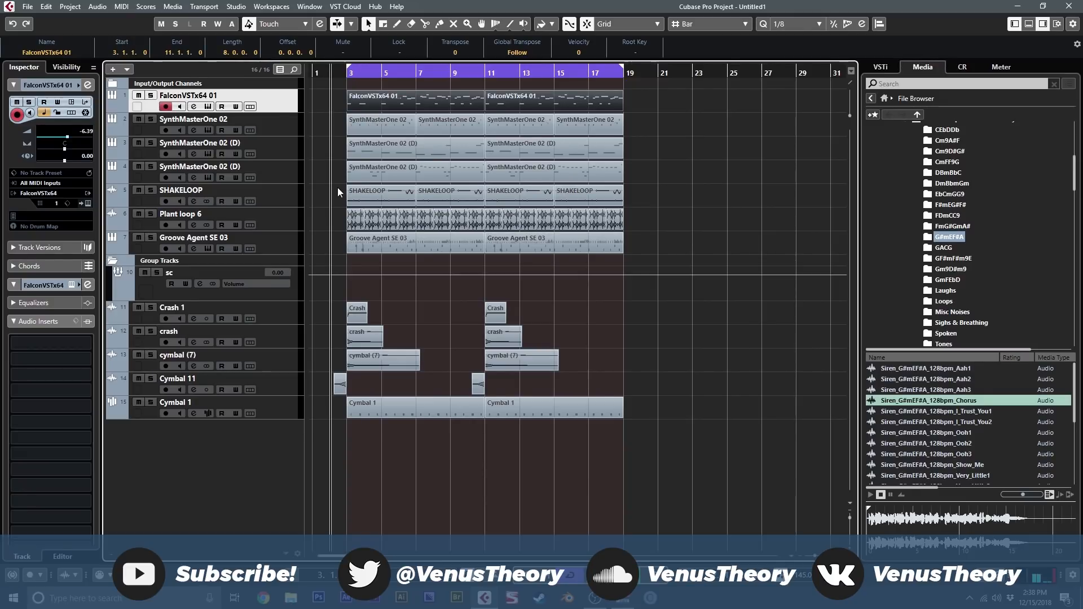
key("space")
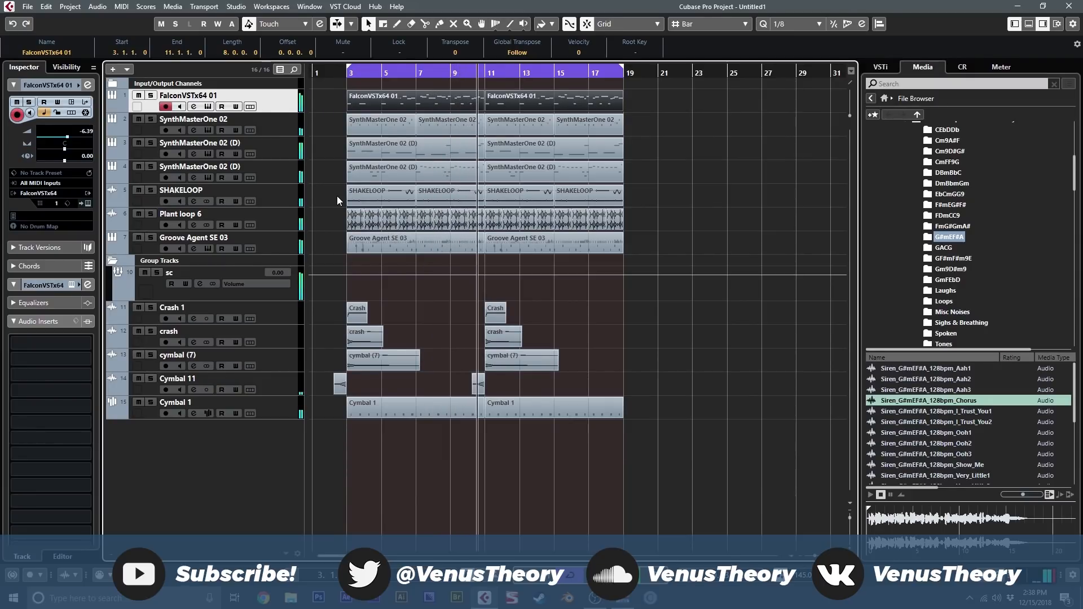
left_click(329, 74)
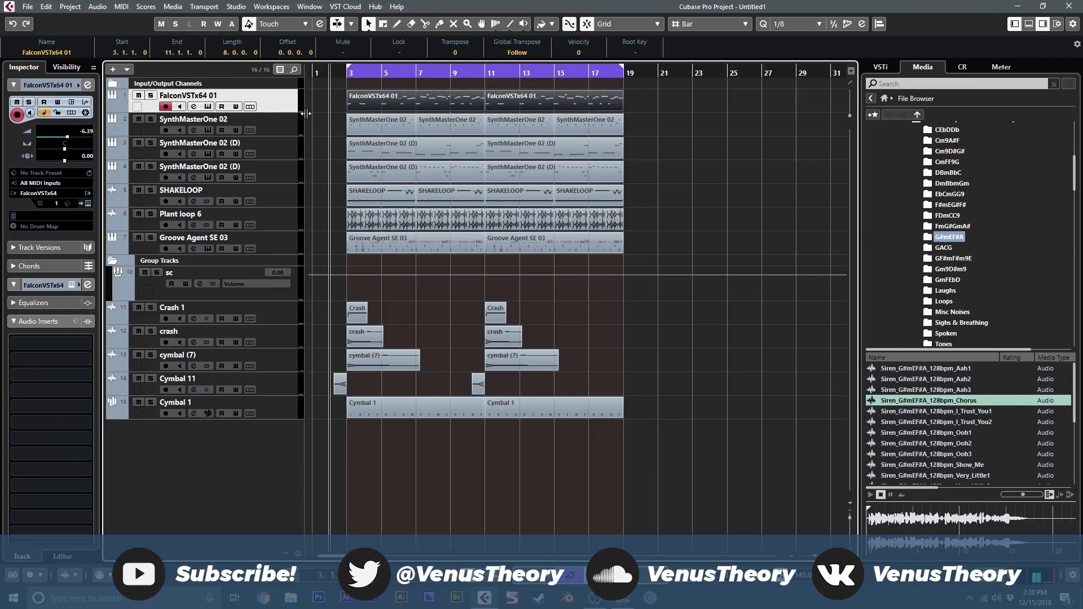
Step: Solo the FalconVSTx64 01 track and open its instrument on the program's edit page
left_click(331, 110)
mouse_move(331, 107)
left_mouse_down()
mouse_move(603, 97)
mouse_move(657, 107)
mouse_move(330, 97)
left_mouse_up()
left_click(336, 106)
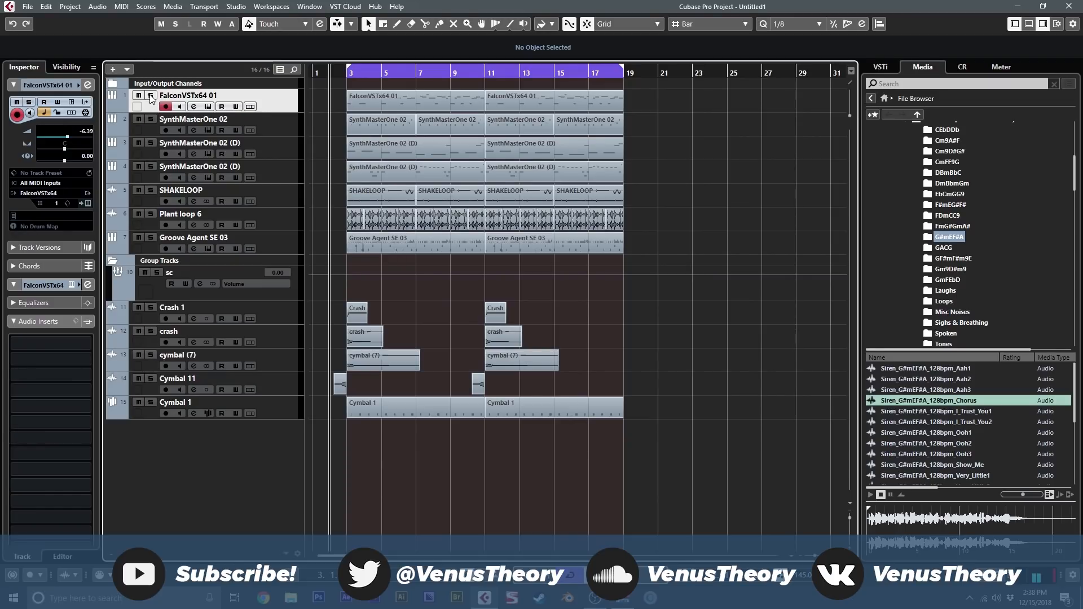
left_click(207, 106)
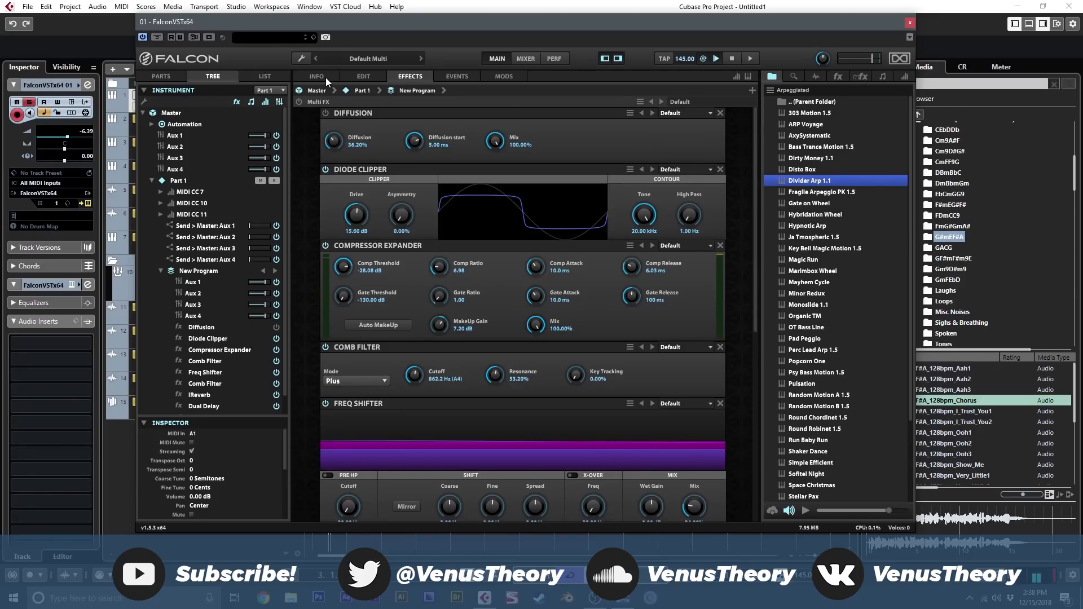
left_click(344, 74)
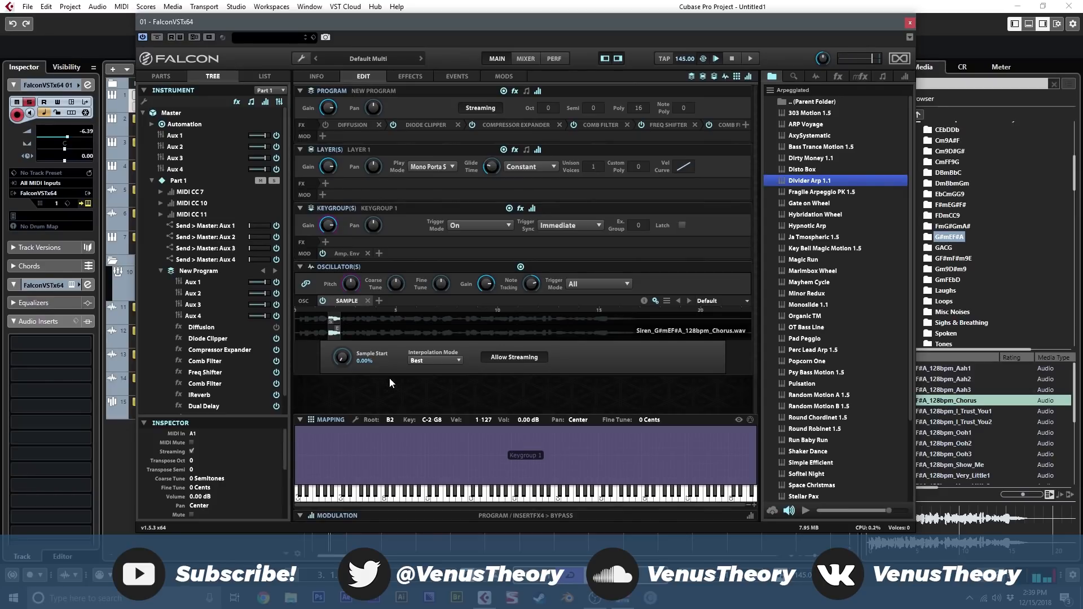
Step: Adjust the glide time of Layer 1 in its mono portamento play mode while playing notes
left_click(443, 168)
left_click(486, 168)
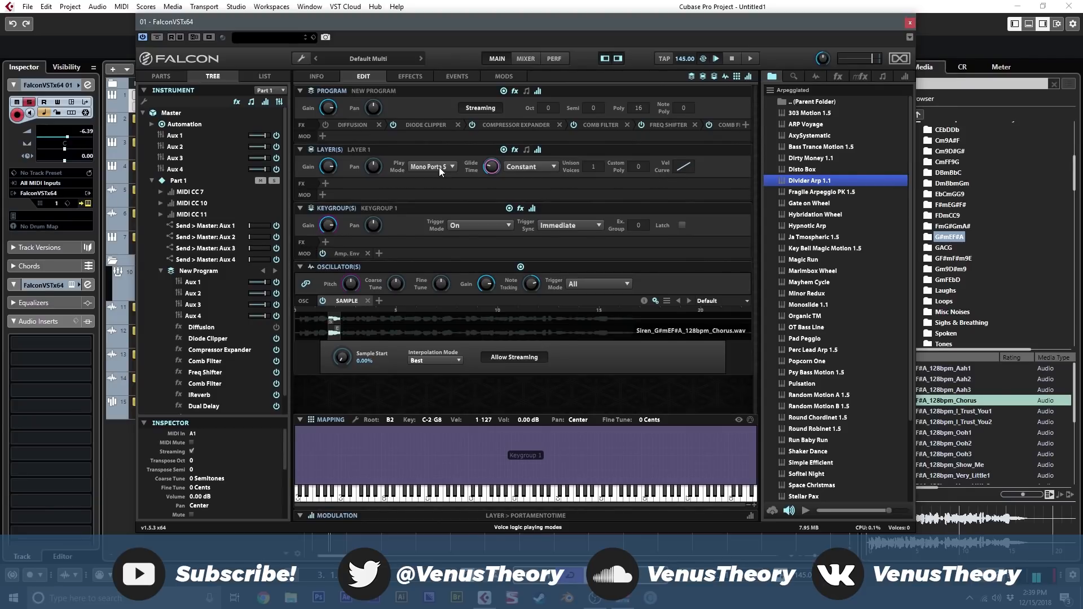
mouse_move(491, 170)
mouse_move(486, 164)
left_mouse_down()
mouse_move(483, 132)
mouse_move(485, 146)
left_mouse_up()
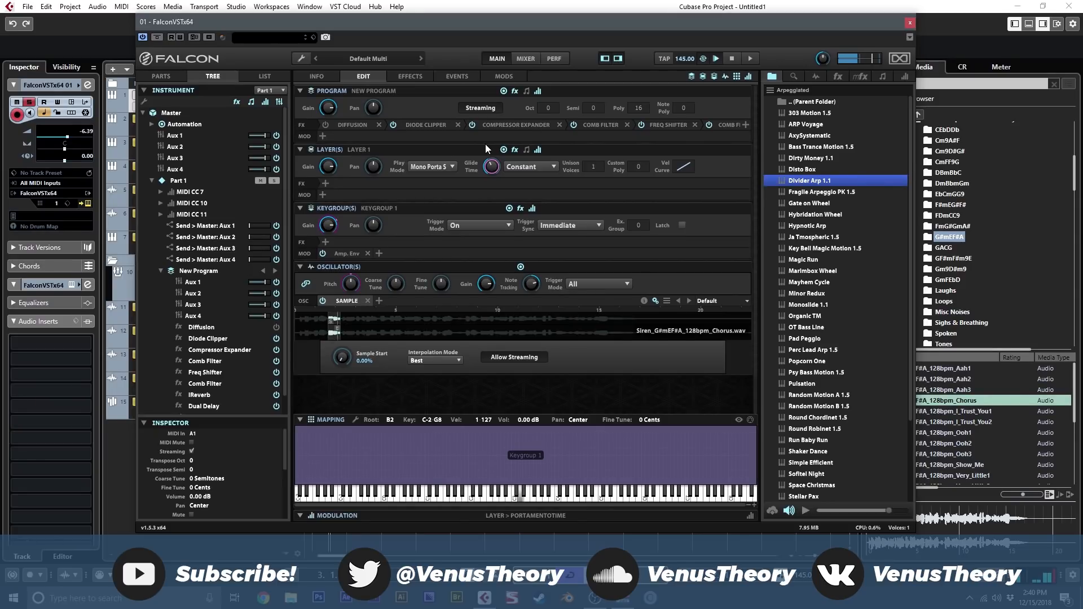
left_click_drag(491, 166, 492, 175)
Step: Show the program's effects, close the instrument window and unsolo the FalconVSTx64 01 track
left_click(400, 77)
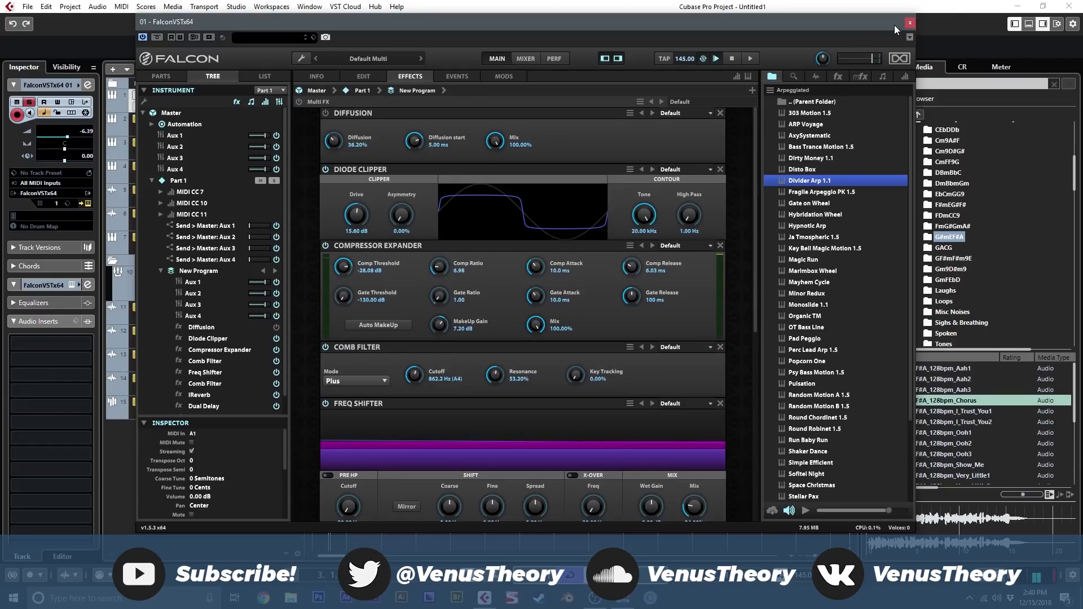
left_click(910, 23)
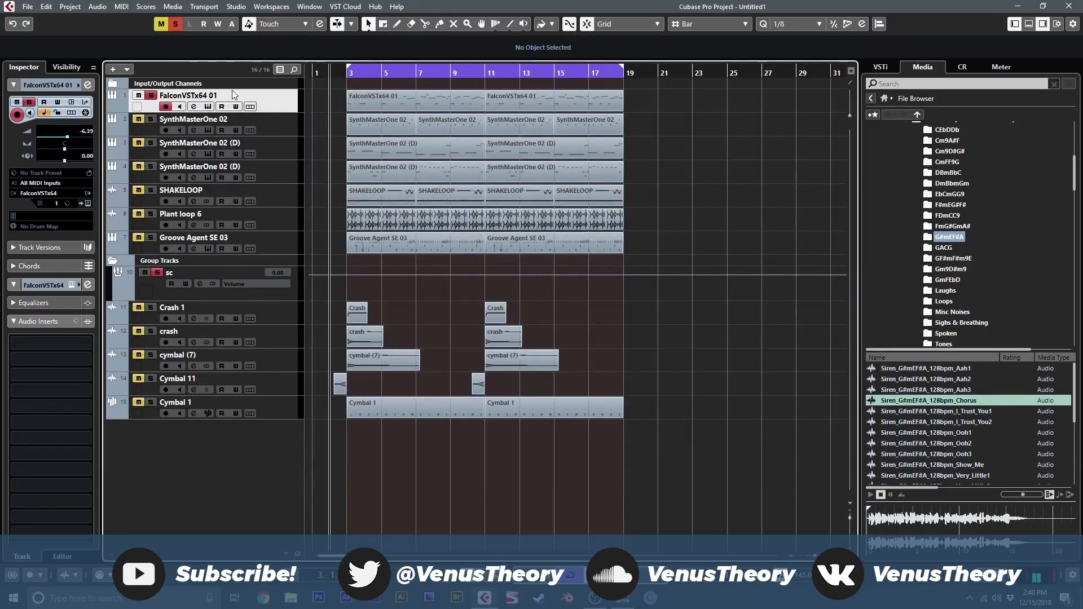
left_click(151, 95)
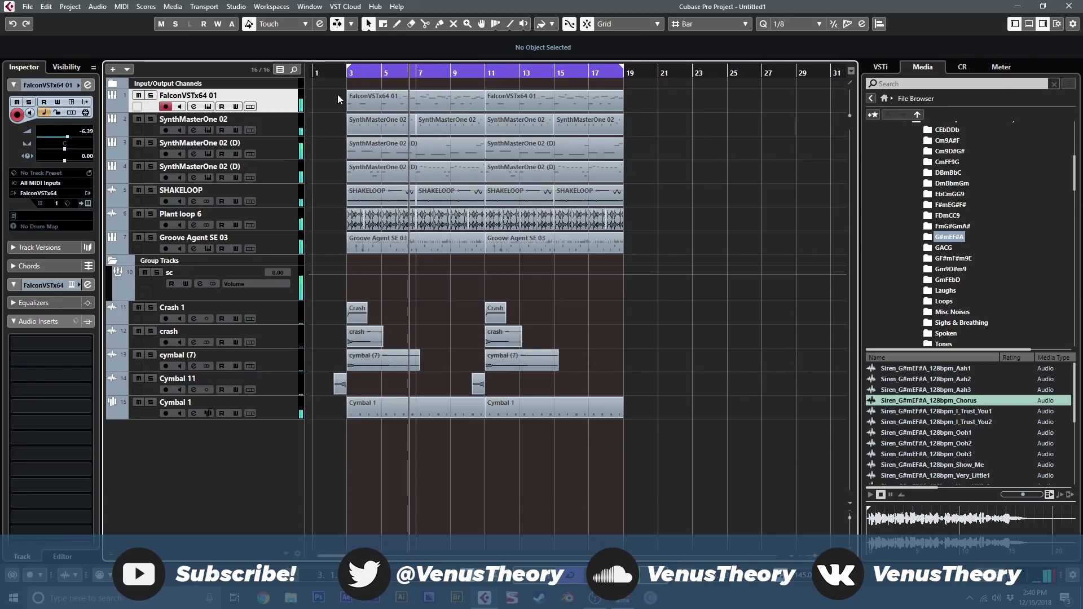
Step: Solo FalconVSTx64 01 and reopen its instrument to review the effects chain from Diffusion through Dual Delay
left_click(150, 95)
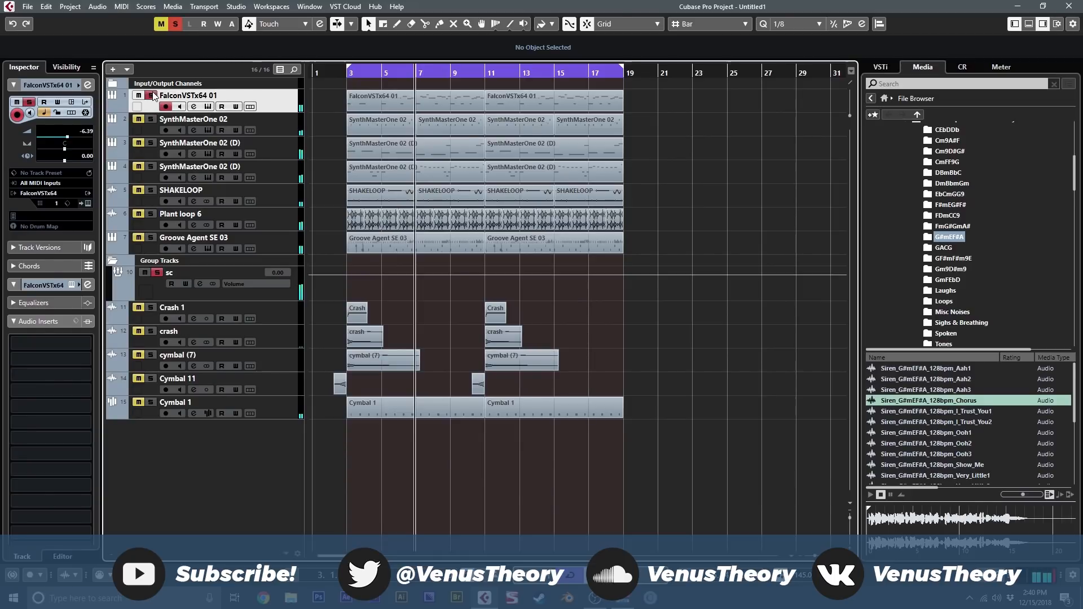
left_click(207, 107)
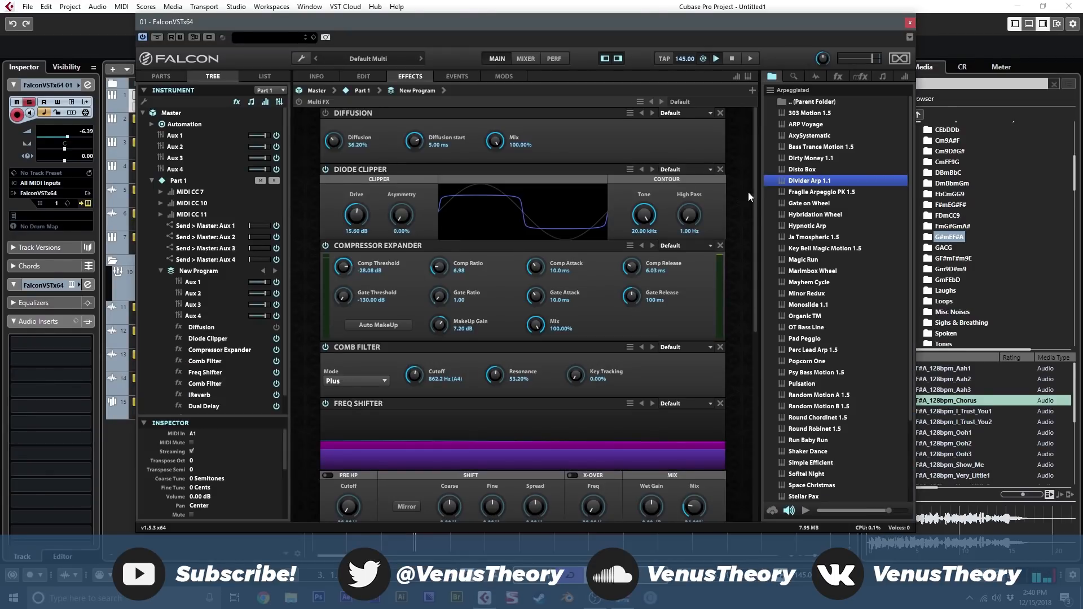
left_click(833, 79)
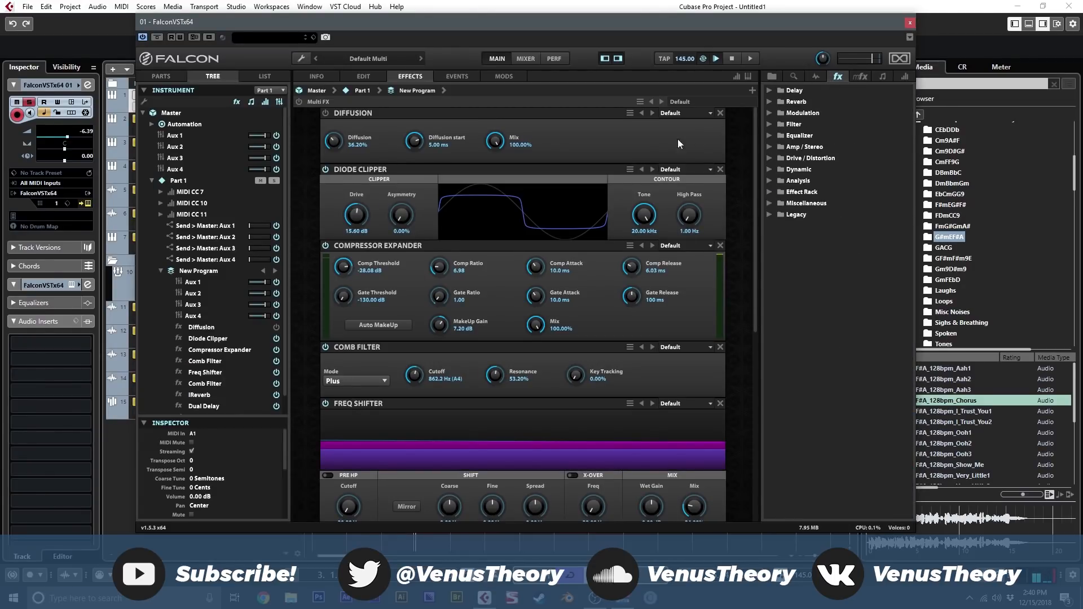
scroll(748, 283, "down", 6)
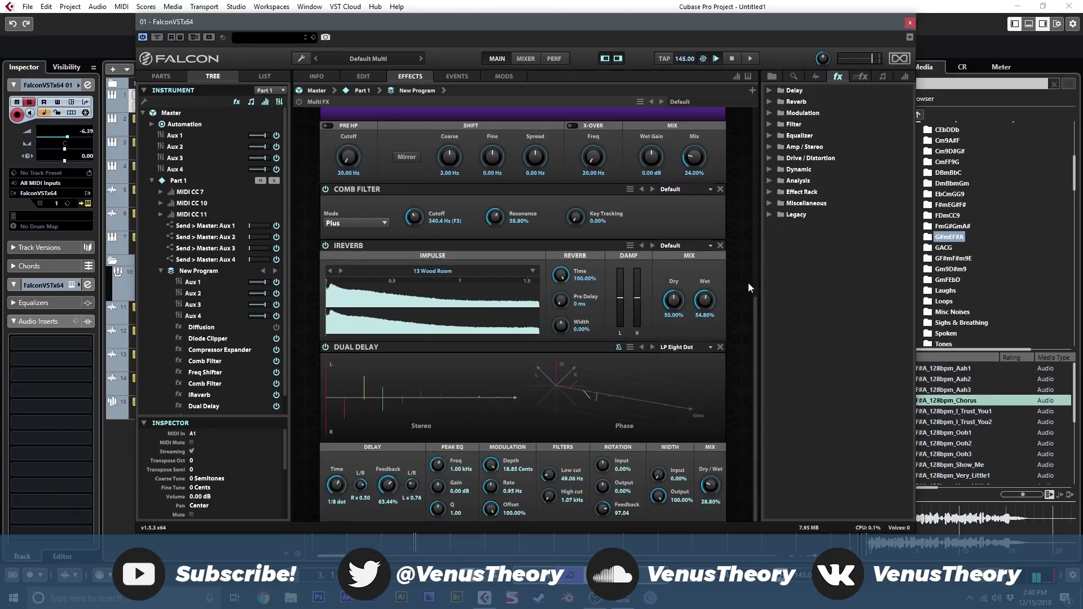
scroll(751, 307, "up", 6)
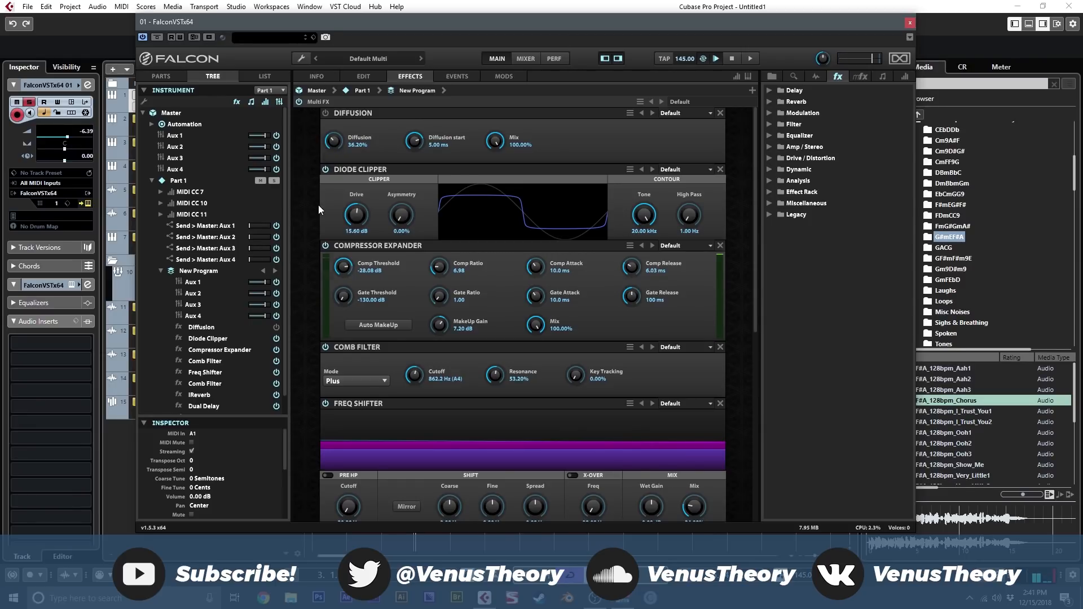
scroll(318, 209, "down", 5)
scroll(319, 237, "up", 5)
Step: Bypass the Diode Clipper, Compressor Expander, both Comb Filters, Freq Shifter, iReverb and Dual Delay
left_click(326, 170)
left_click(324, 243)
scroll(322, 343, "down", 3)
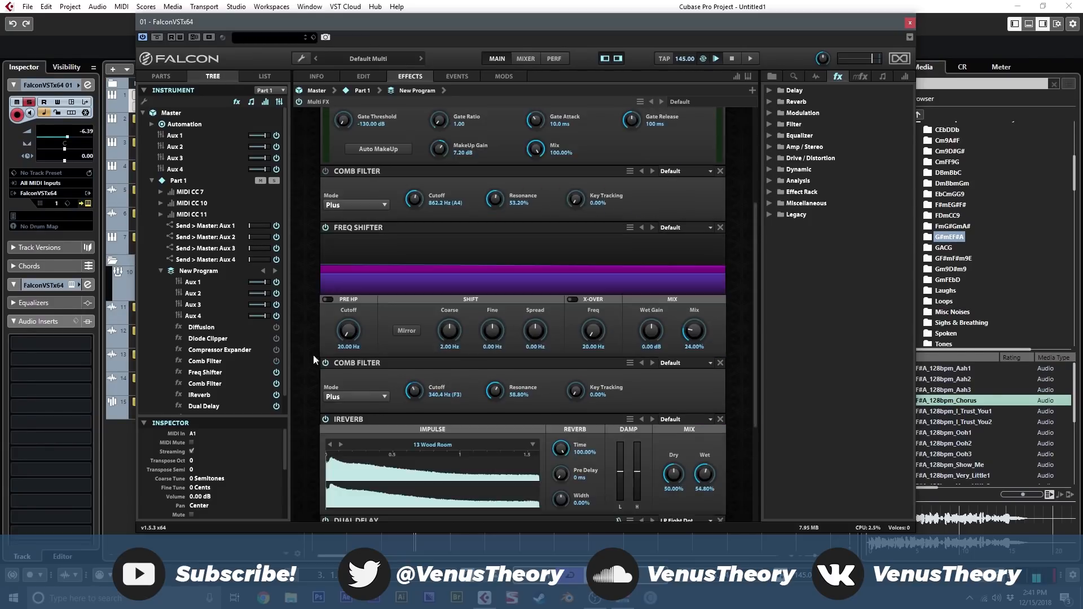
left_click(325, 229)
left_click(325, 362)
scroll(323, 424, "down", 2)
left_click(326, 404)
scroll(316, 406, "up", 5)
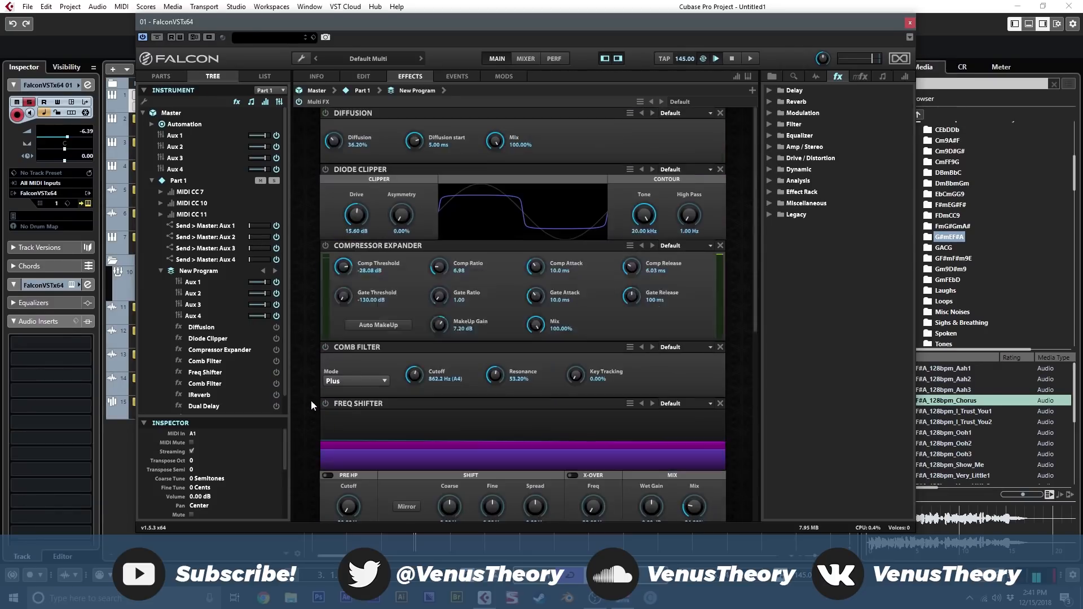
Step: Switch the Diode Clipper on and off to compare, leave it on, and enable the Compressor Expander
right_click(324, 169)
left_click(321, 168)
left_click(324, 171)
left_click(324, 171)
left_click(326, 245)
Step: Enable both Comb Filters and the Freq Shifter in the effects chain
scroll(317, 351, "down", 2)
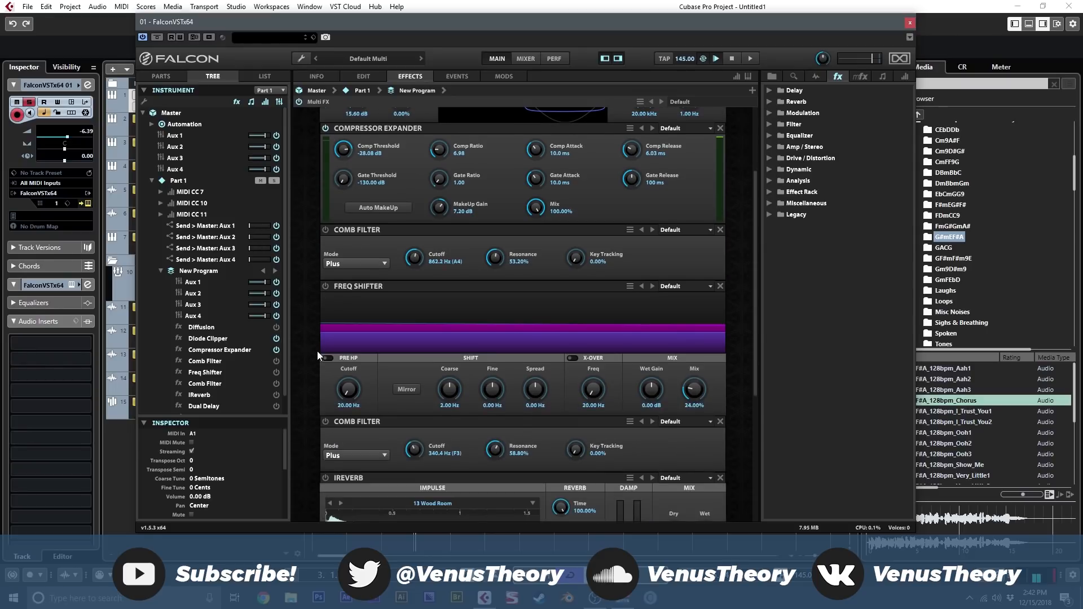
scroll(303, 261, "down", 1)
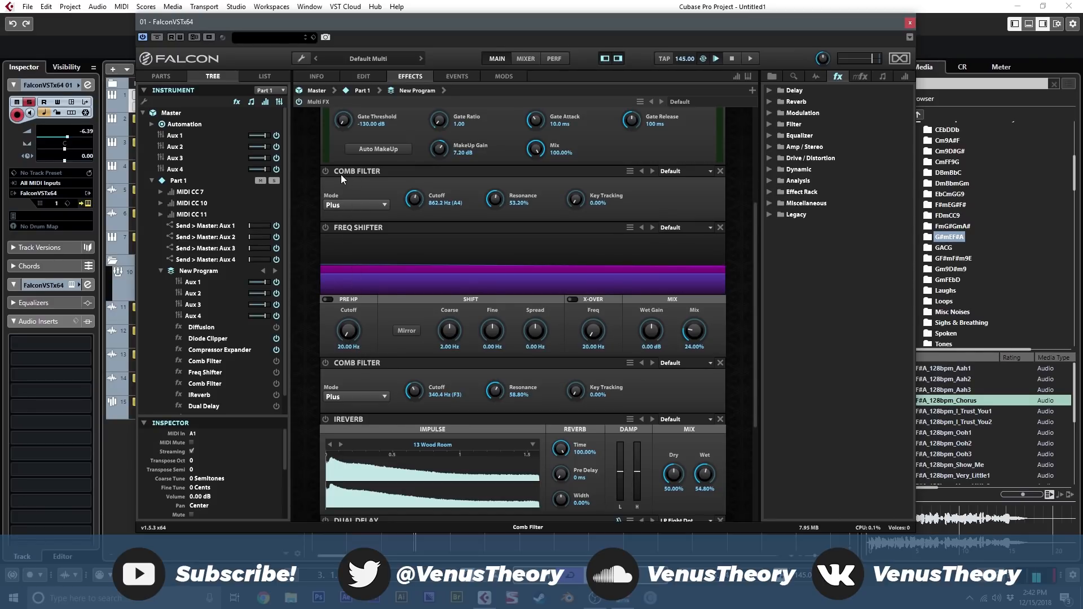
left_click(327, 171)
left_click(326, 363)
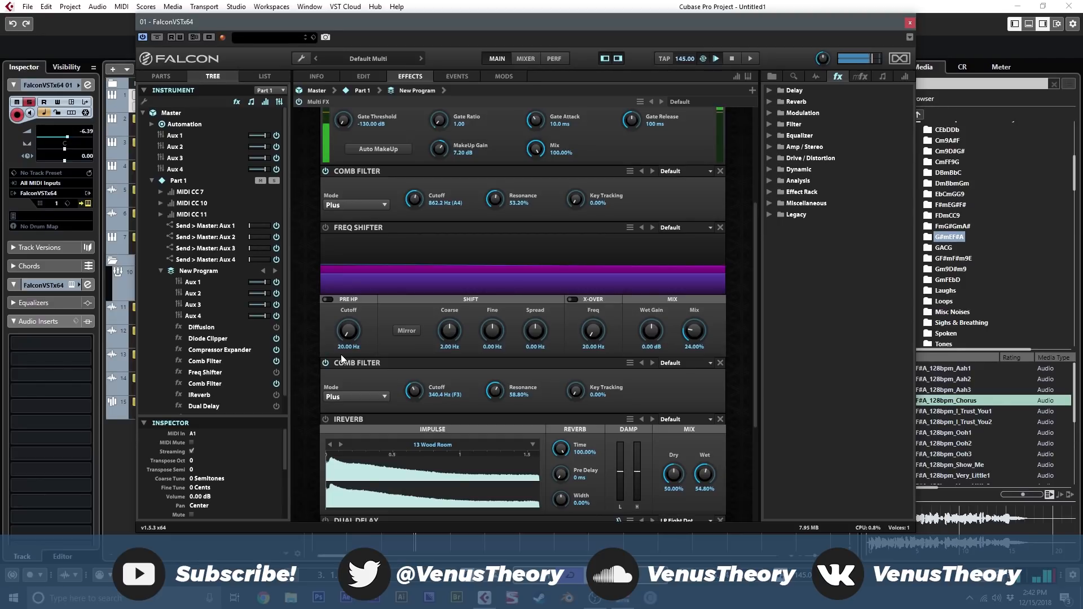
left_click(326, 227)
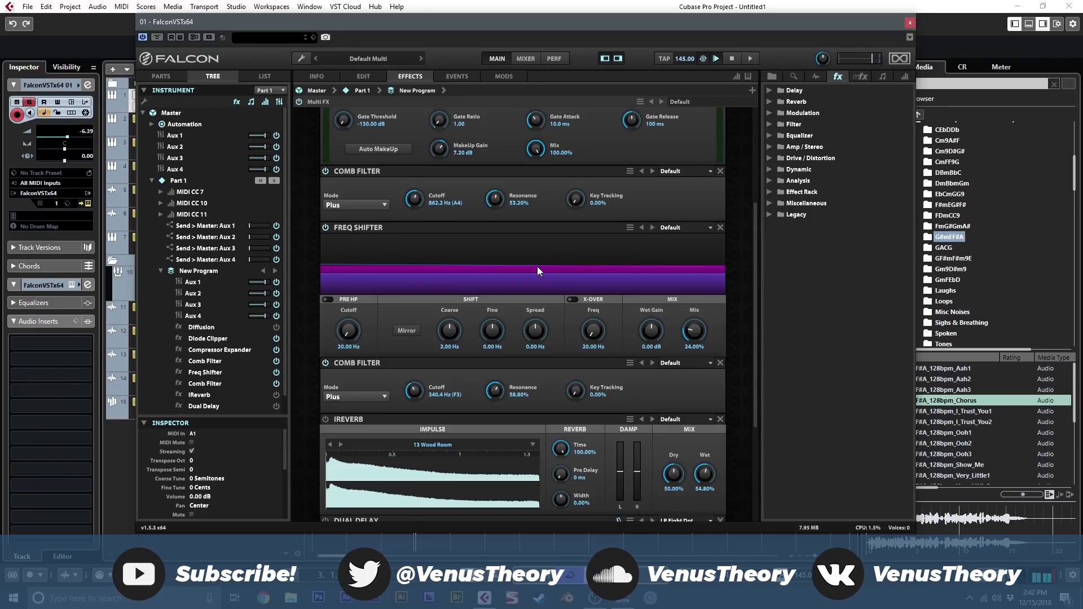
Step: Enable the iReverb and the Dual Delay, toggling the delay to compare the sound
scroll(736, 275, "down", 3)
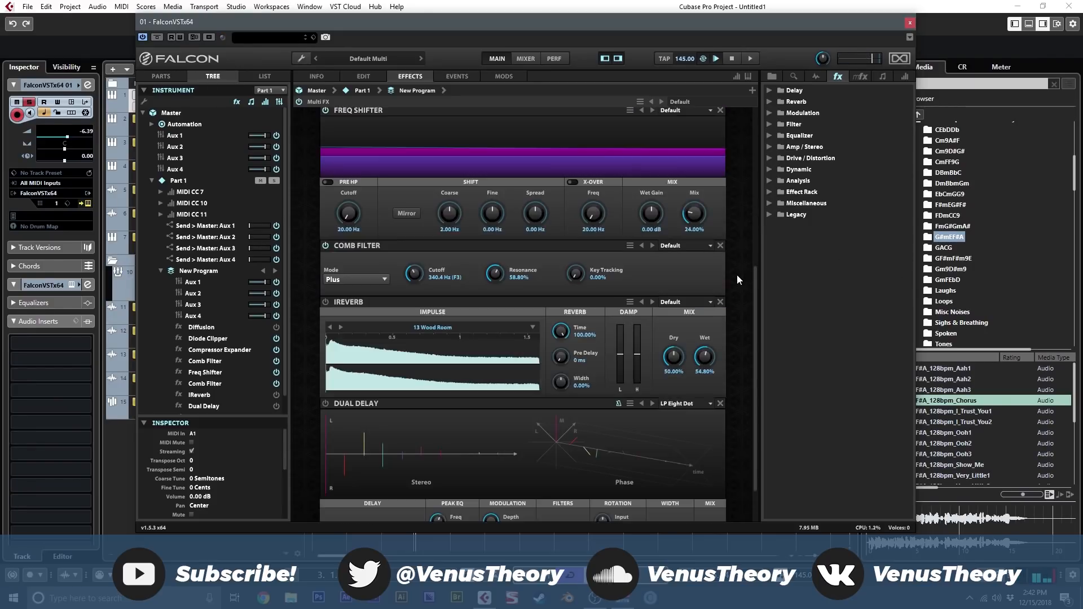
left_click(325, 246)
left_click(326, 347)
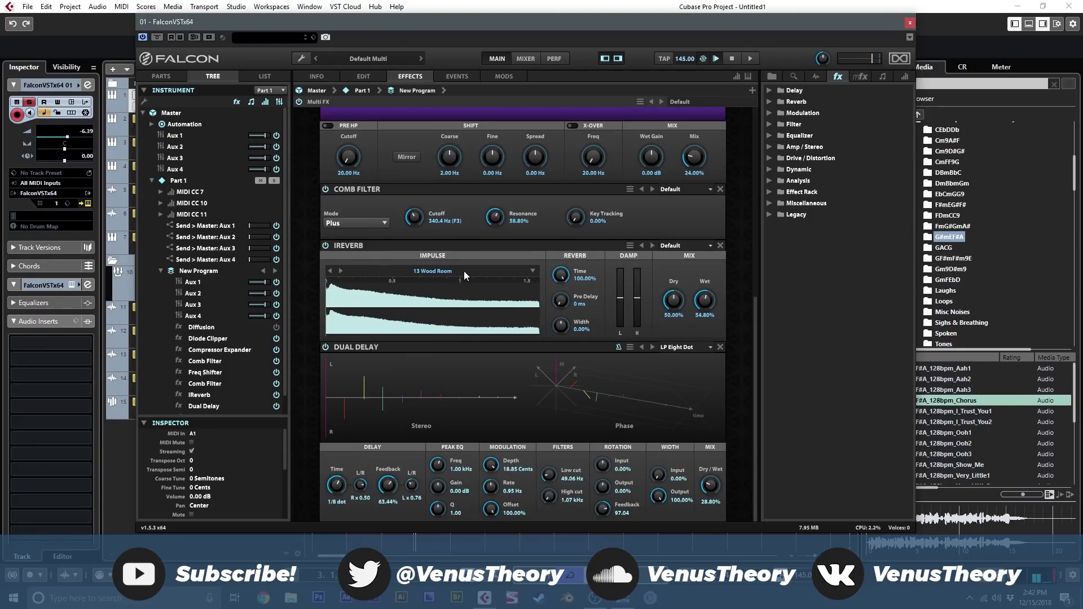
left_click(327, 347)
left_click(324, 348)
Step: Bypass the Dual Delay, iReverb, Freq Shifter and both Comb Filters, leaving the clipper and compressor on
scroll(304, 348, "up", 6)
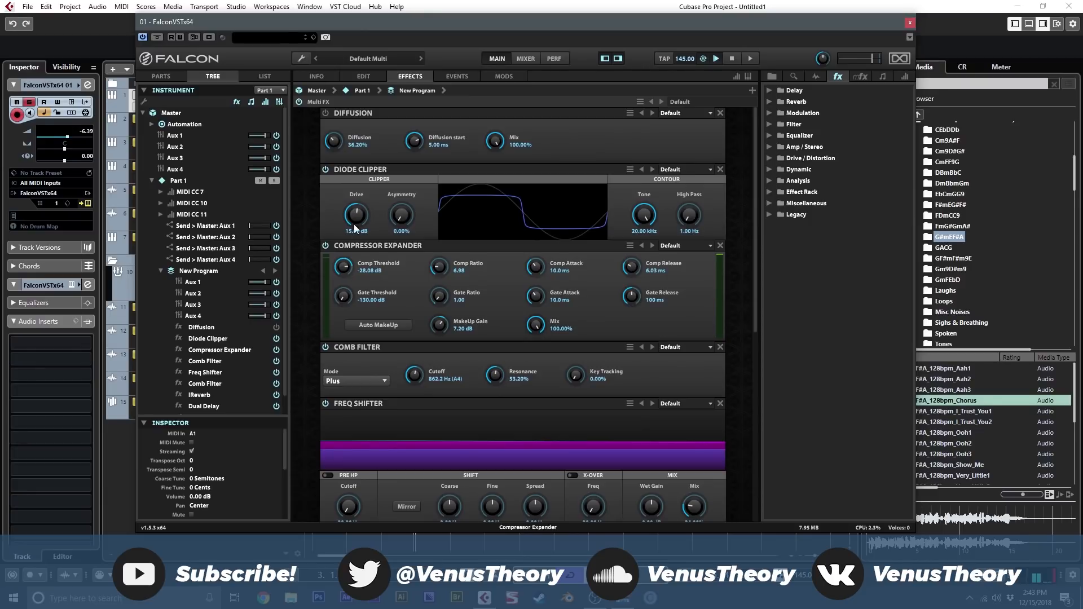
scroll(305, 283, "down", 6)
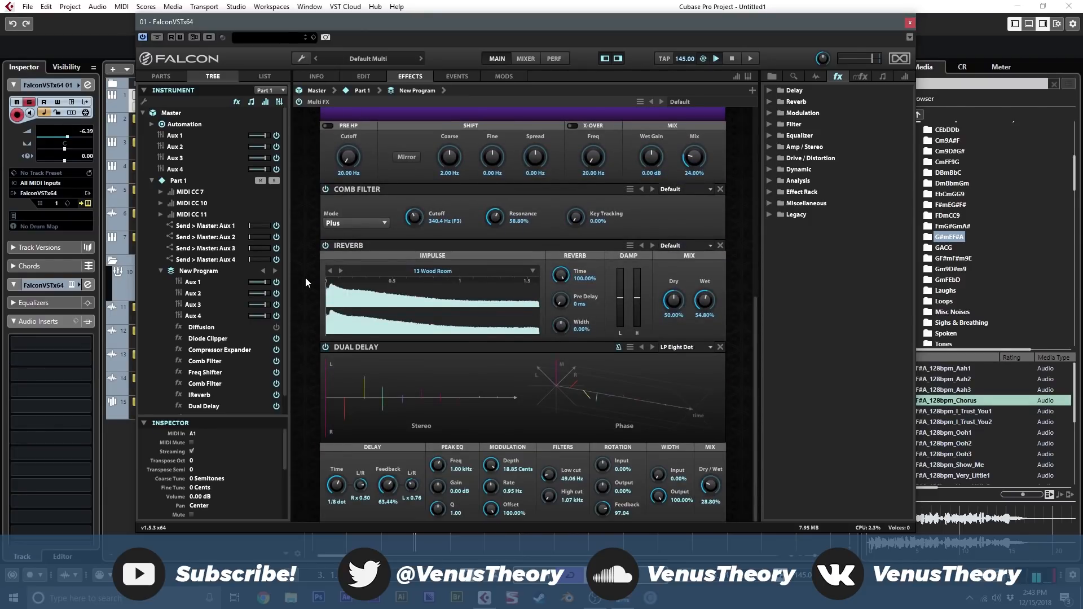
scroll(306, 277, "up", 6)
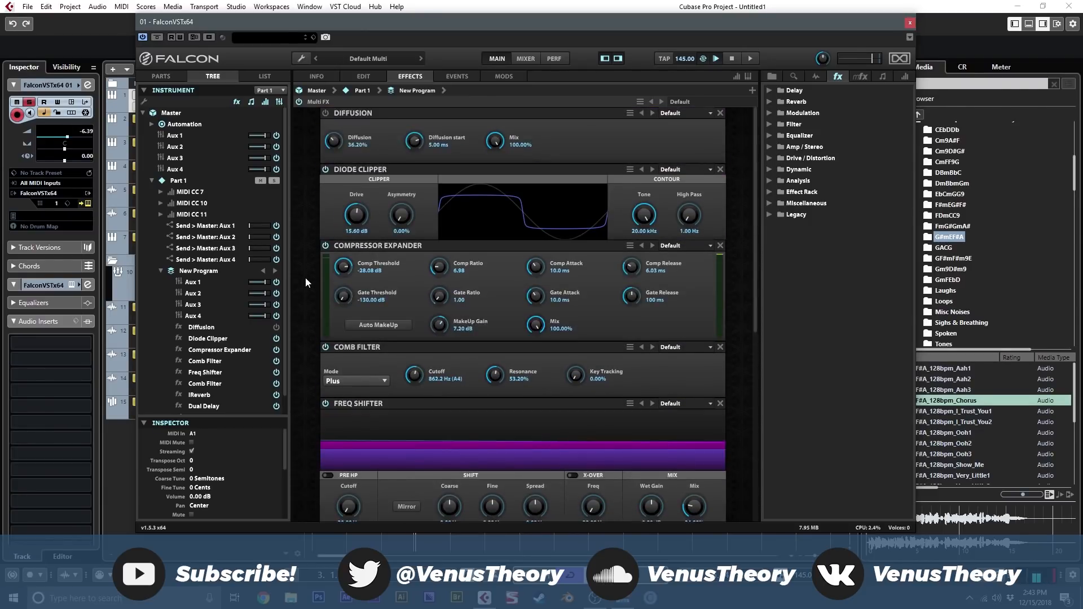
scroll(304, 313, "down", 6)
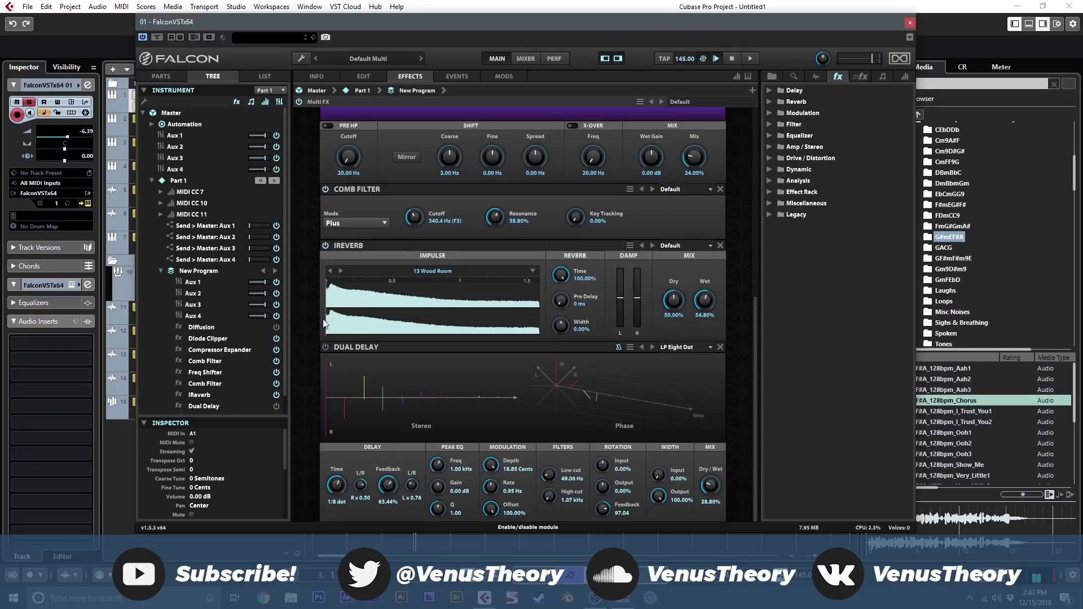
scroll(312, 275, "up", 2)
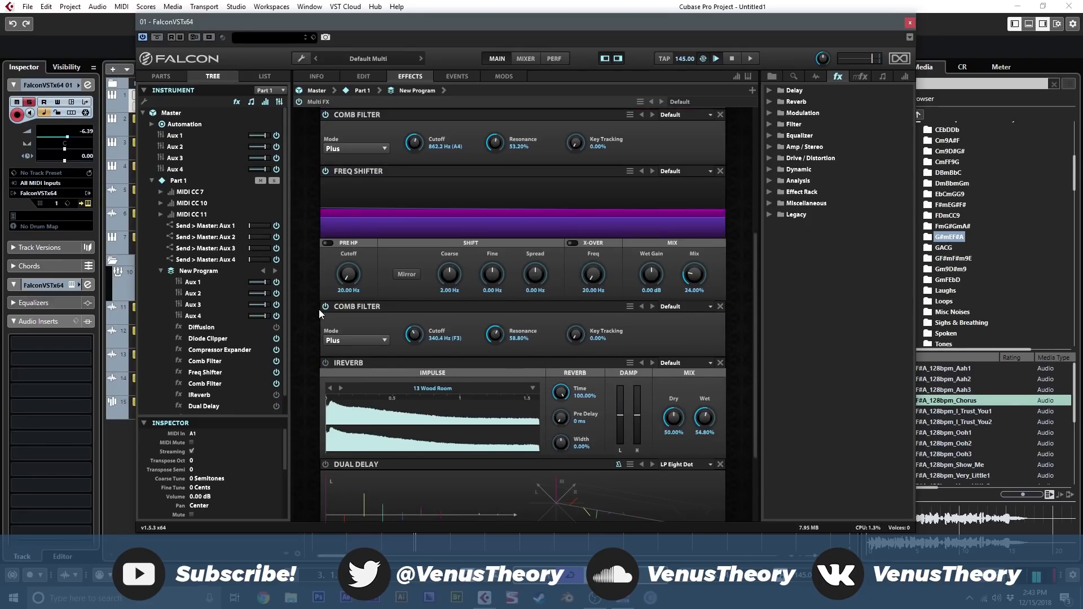
scroll(327, 302, "up", 2)
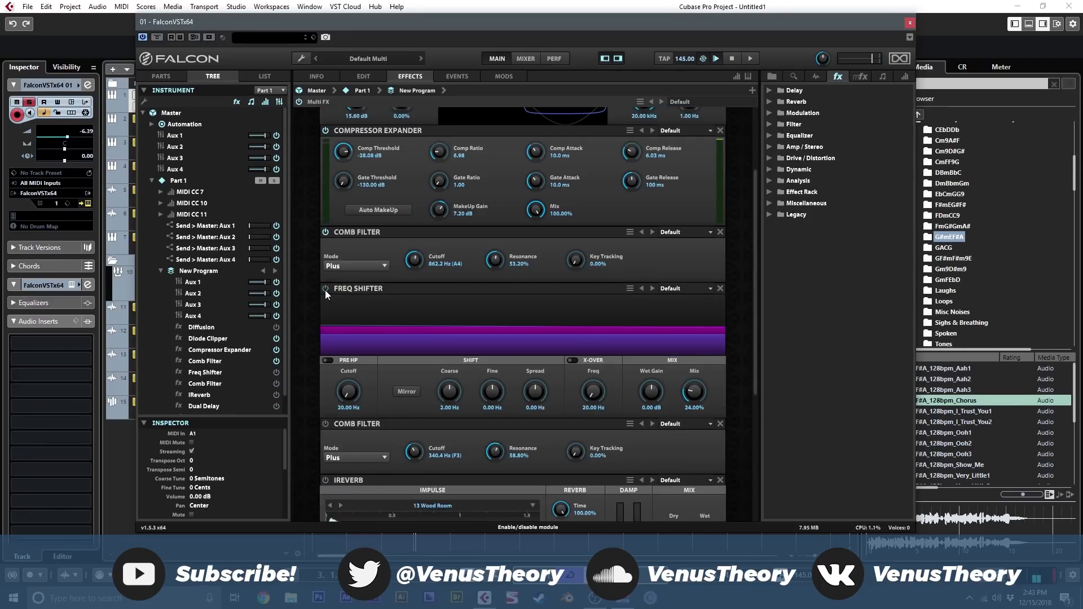
scroll(316, 257, "up", 2)
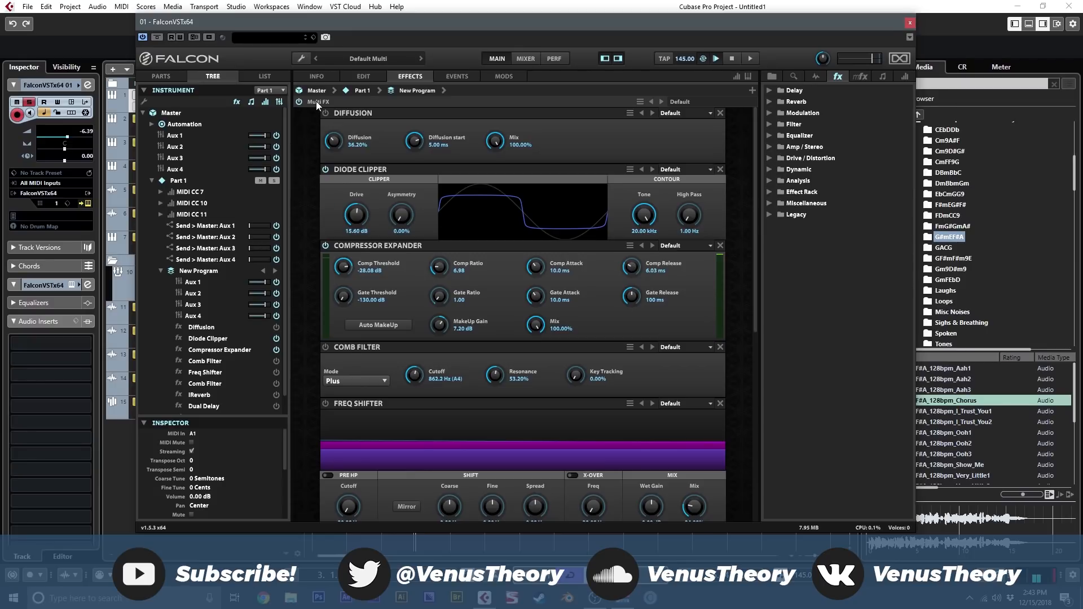
Step: Audition the Diffusion effect while sweeping its Diffusion amount, and leave the effect bypassed
left_click(327, 112)
left_click(328, 110)
left_click(328, 110)
left_click_drag(335, 147, 347, 67)
left_click_drag(340, 139, 340, 212)
left_click(325, 113)
Step: Re-enable both Comb Filters, the Freq Shifter, iReverb and Dual Delay
scroll(313, 255, "down", 1)
left_click(325, 288)
left_click(324, 345)
left_click(326, 479)
scroll(312, 475, "down", 2)
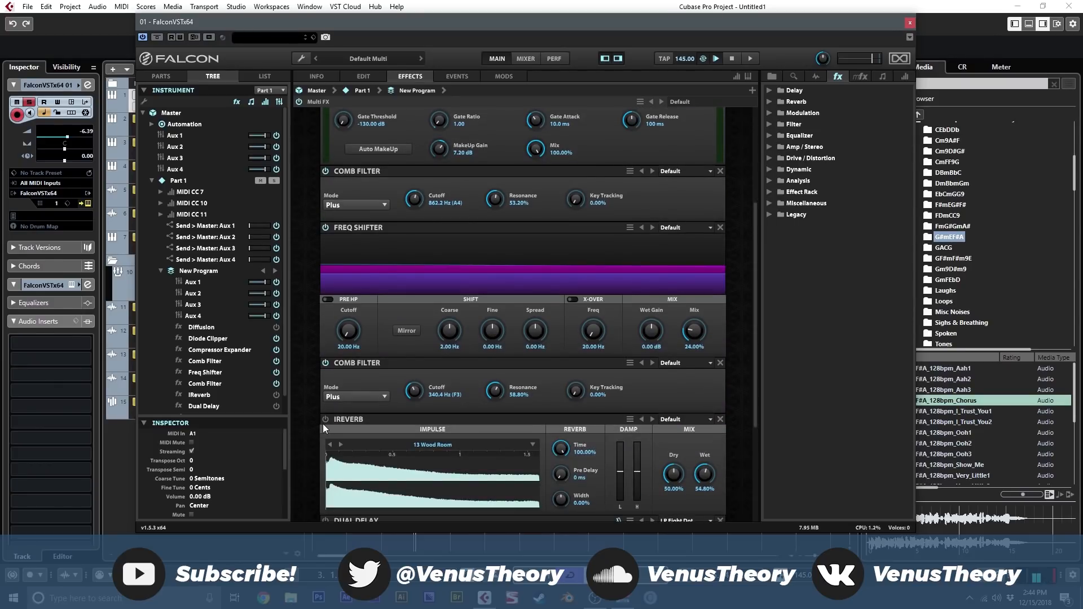
scroll(311, 439, "down", 3)
left_click(326, 245)
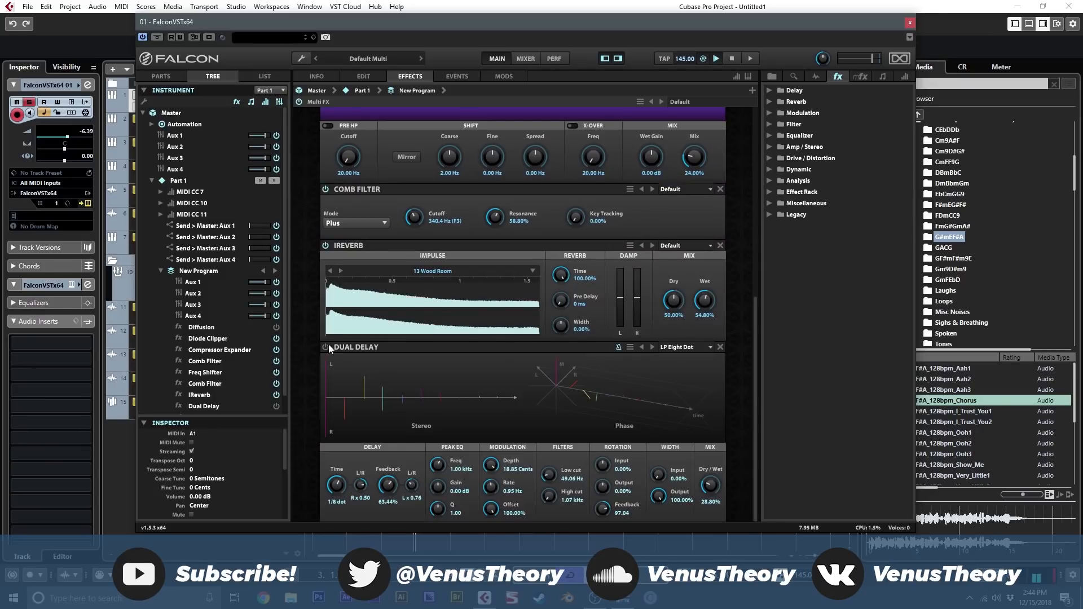
left_click(325, 346)
scroll(331, 321, "up", 6)
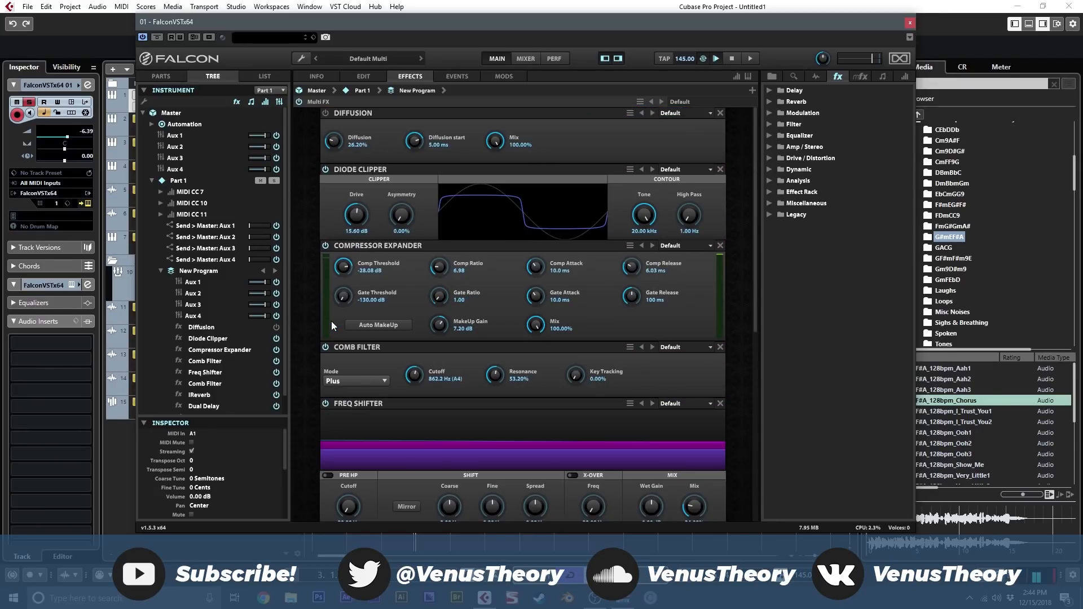
Step: Close the instrument window, clear all solos and play the arrangement from just before bar 3
left_click(911, 24)
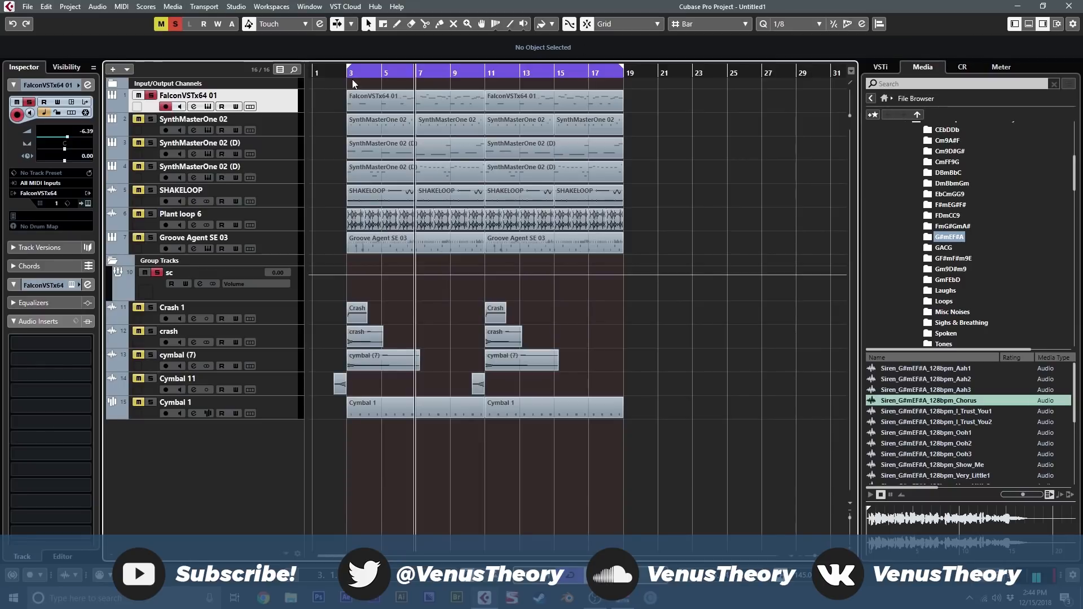
left_click(174, 24)
left_click(329, 72)
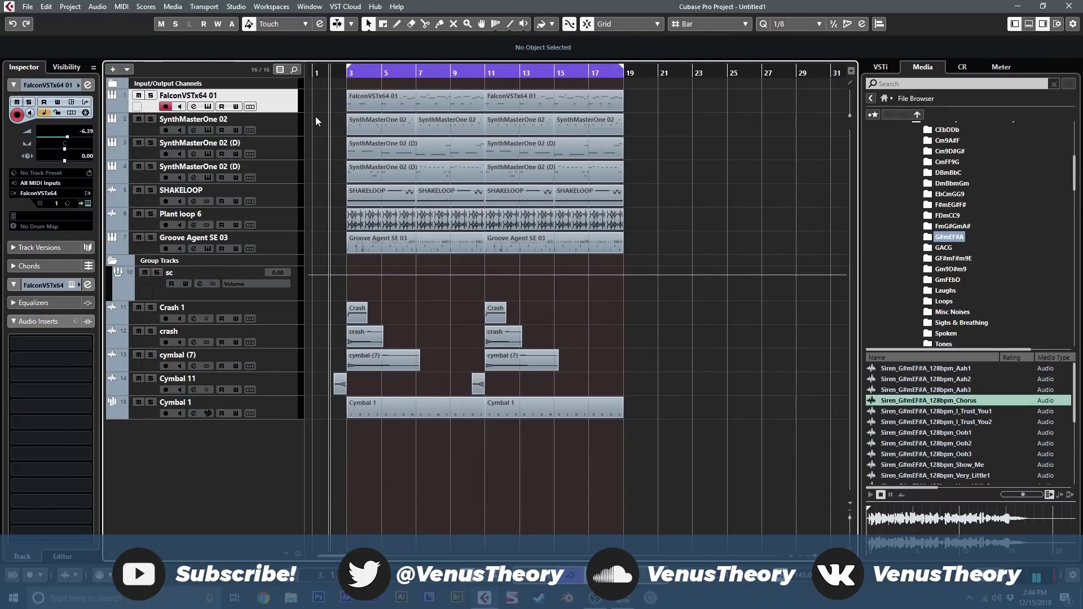
key("space")
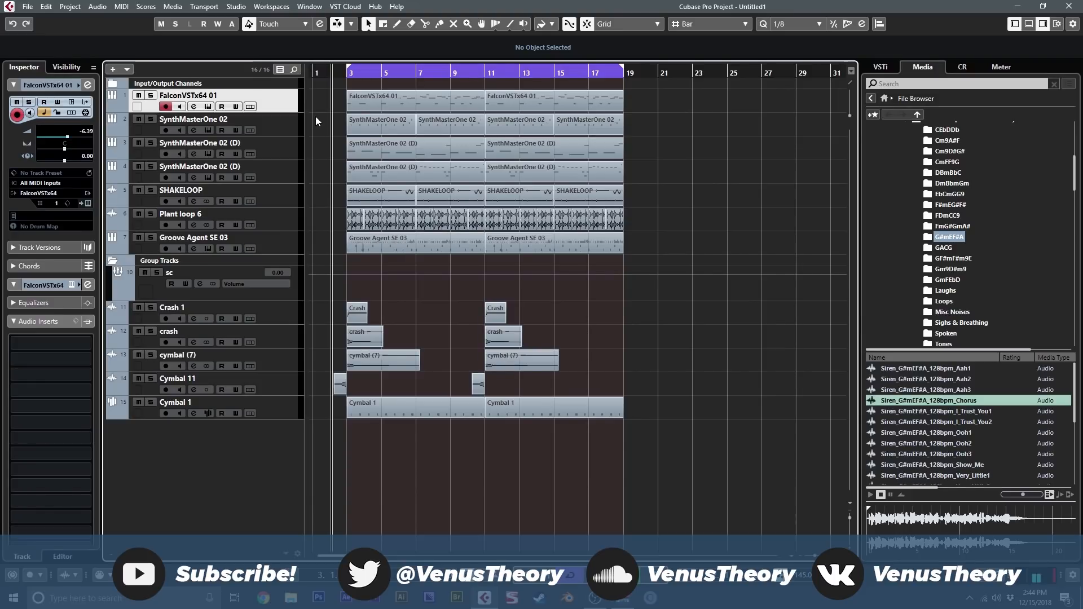